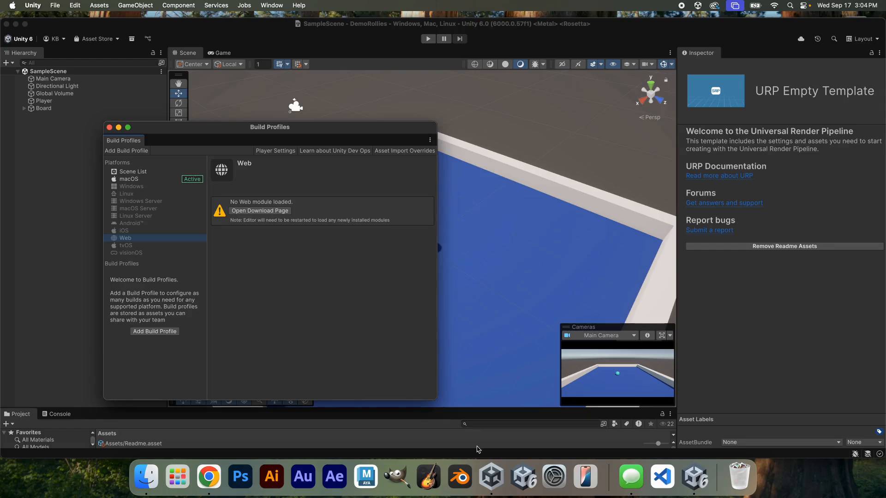
{"action": "left_click", "coordinate": [209, 477]}
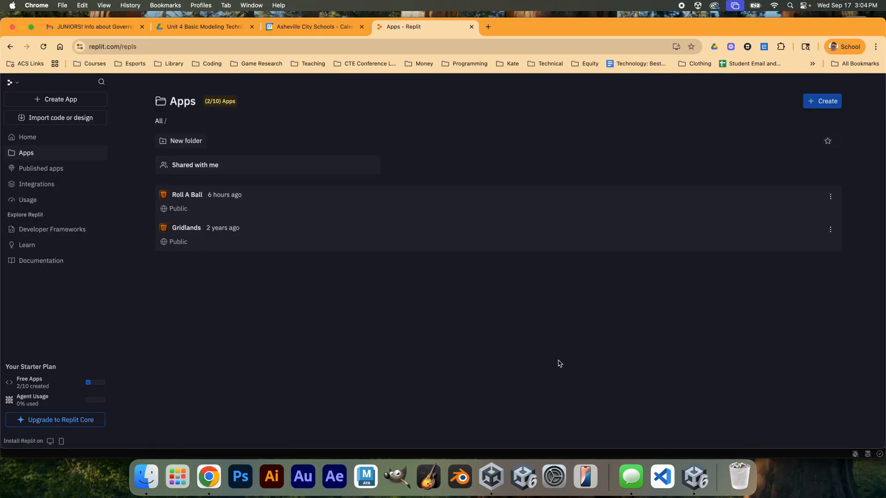
{"action": "left_click", "coordinate": [695, 477]}
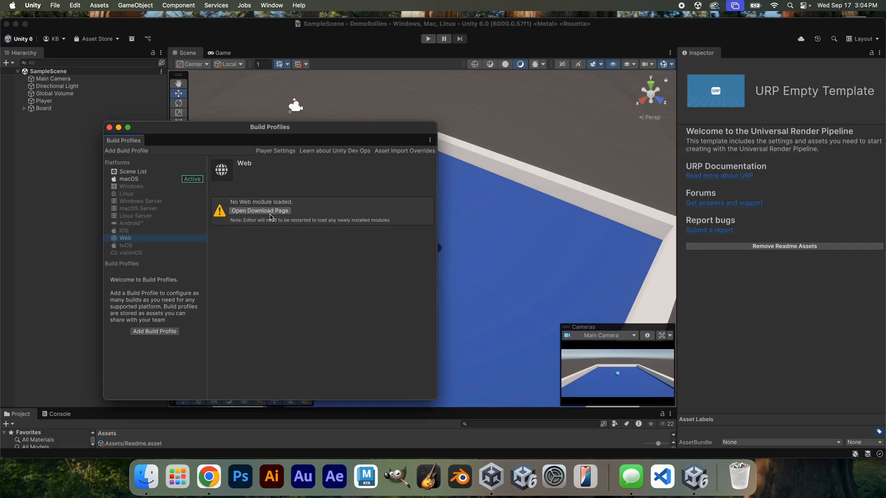
Step: Switch to Chrome, cancel the duplicate WebGL support download and try to open the earlier downloaded UnitySetup-WebGL-Support-for-Editor-6000.0.57f1.pkg
{"action": "key", "text": "super+Tab"}
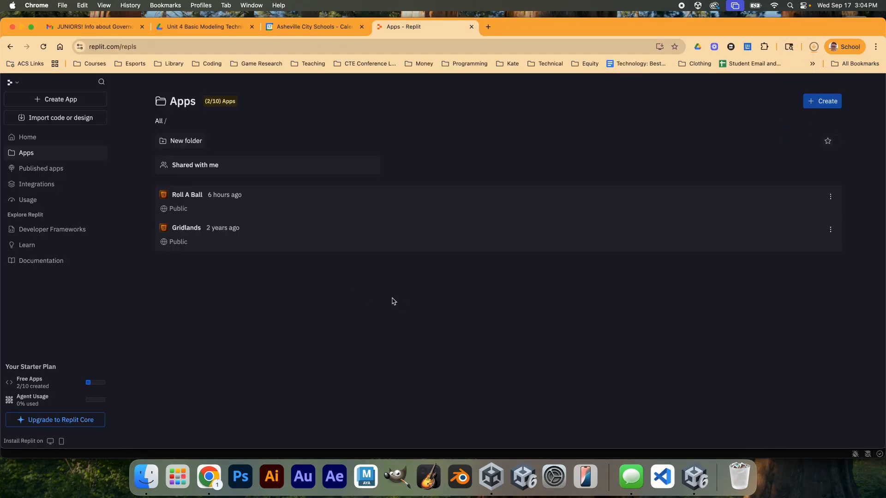
{"action": "left_click", "coordinate": [813, 47]}
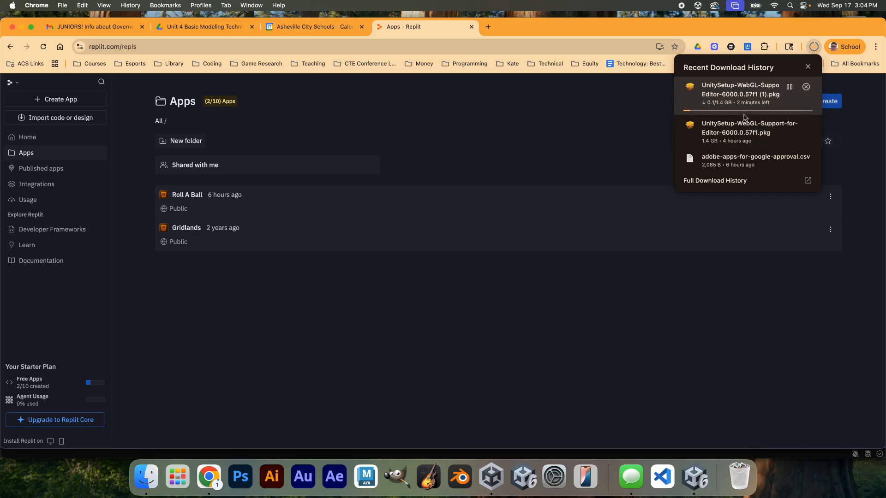
{"action": "left_click", "coordinate": [806, 87]}
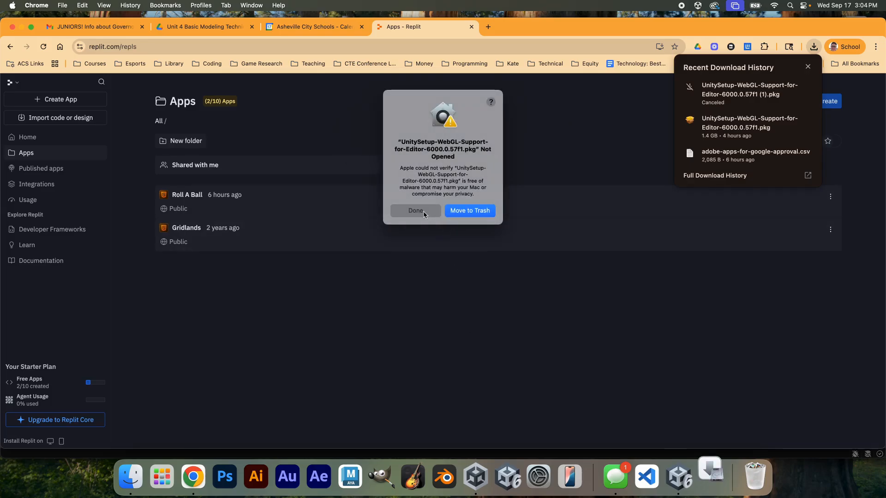
{"action": "left_click", "coordinate": [416, 211]}
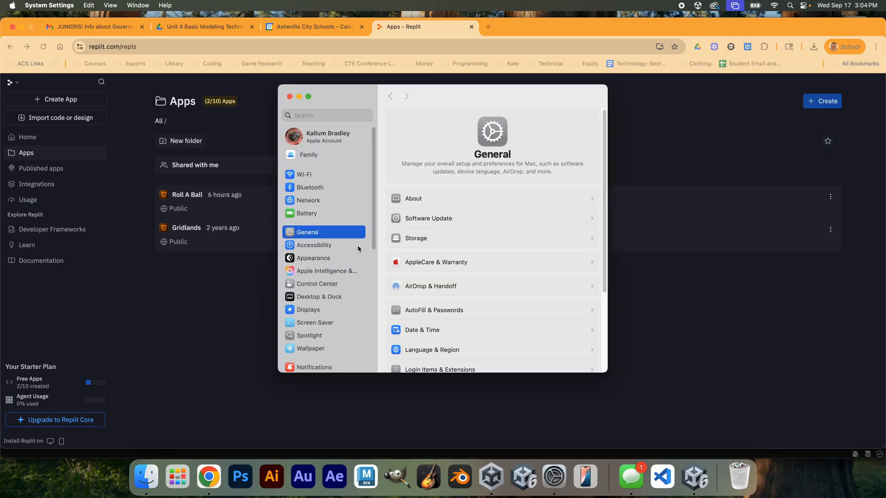
Step: In the macOS Privacy & Security settings, allow the blocked Unity setup package to open anyway, authorizing with the administrator password
{"action": "scroll", "coordinate": [375, 257], "scroll_direction": "down", "scroll_amount": 7}
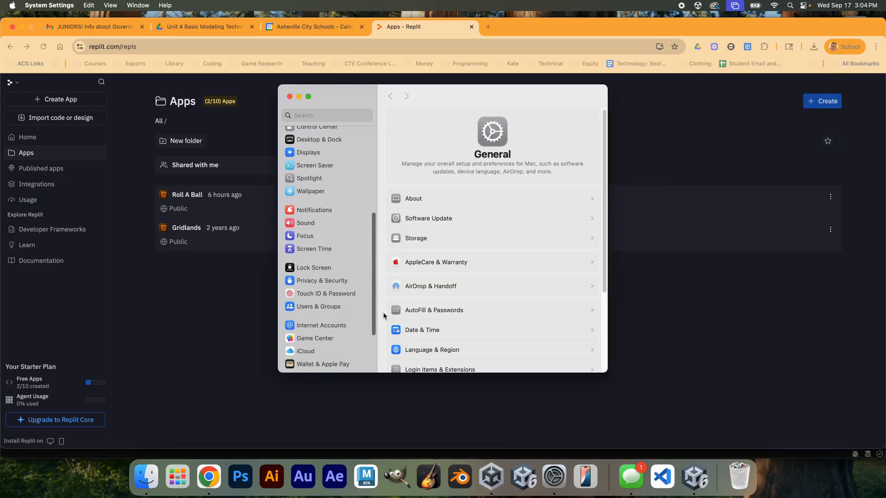
{"action": "left_click", "coordinate": [322, 280]}
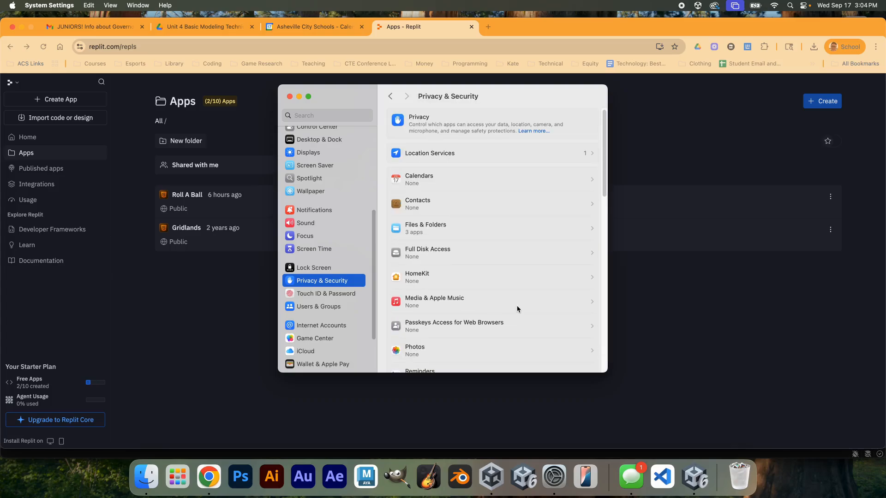
{"action": "scroll", "coordinate": [518, 302], "scroll_direction": "down", "scroll_amount": 2}
{"action": "scroll", "coordinate": [520, 297], "scroll_direction": "down", "scroll_amount": 15}
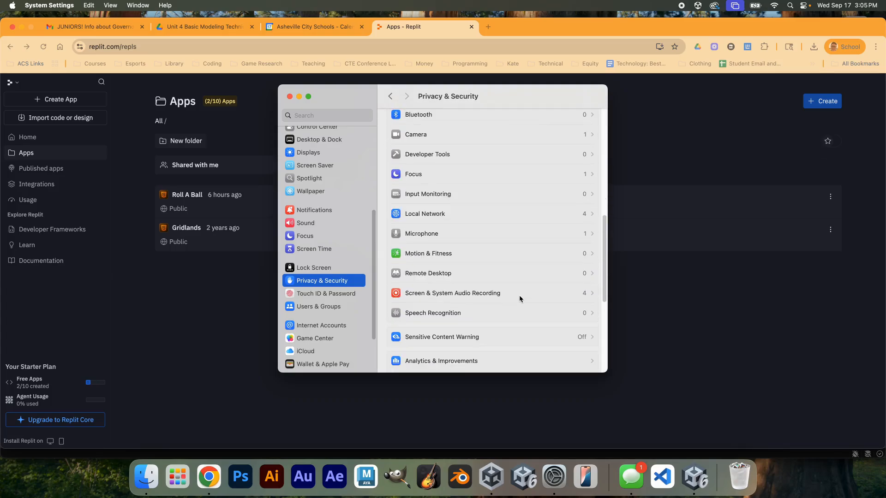
{"action": "scroll", "coordinate": [519, 299], "scroll_direction": "down", "scroll_amount": 4}
{"action": "left_click", "coordinate": [572, 298]}
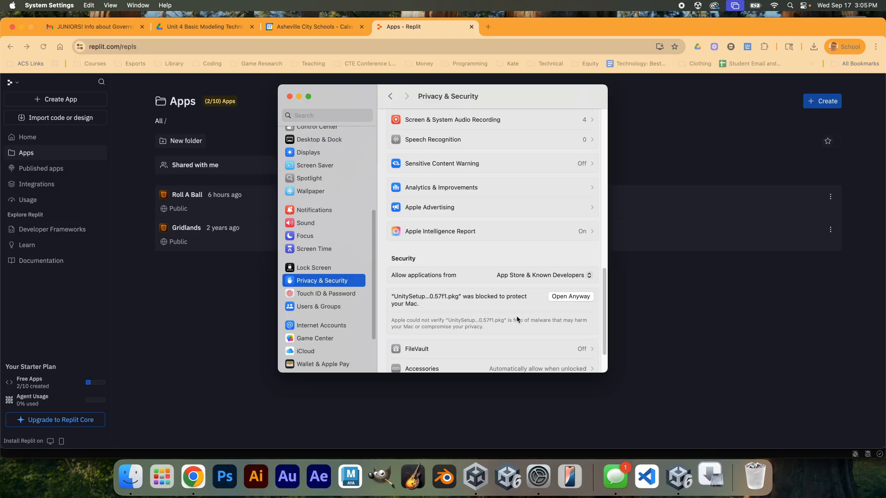
{"action": "left_click", "coordinate": [443, 218]}
{"action": "type", "text": "••••••••••••"}
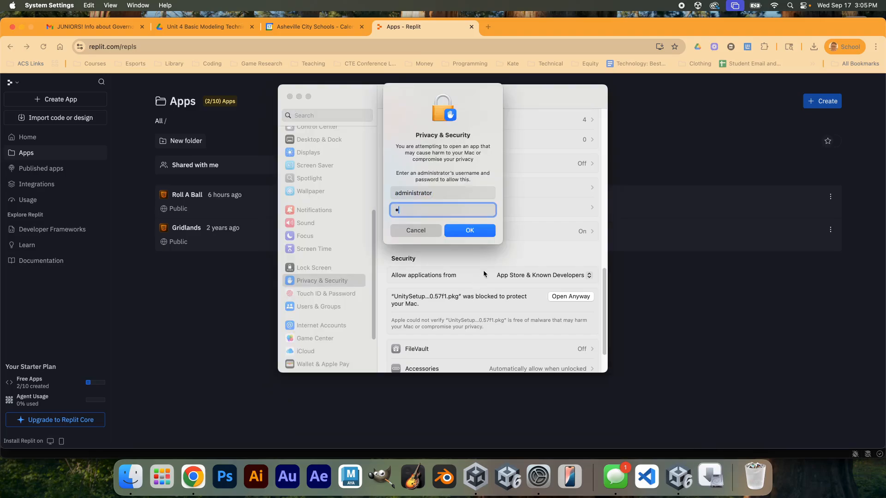
{"action": "key", "text": "Return"}
Step: Run the package installer to add WebGL support to the Unity editor
{"action": "left_click", "coordinate": [484, 270]}
{"action": "left_click", "coordinate": [475, 272]}
{"action": "left_click", "coordinate": [559, 305]}
{"action": "left_click", "coordinate": [558, 304]}
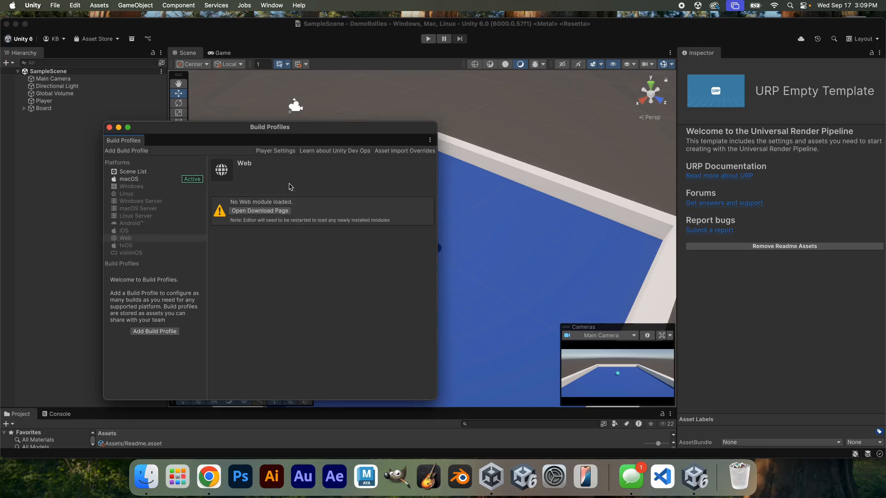
Step: Restart the Unity editor by quitting it and reopening the DemoRollies project from Unity Hub
{"action": "left_click", "coordinate": [109, 127]}
{"action": "left_click", "coordinate": [33, 5]}
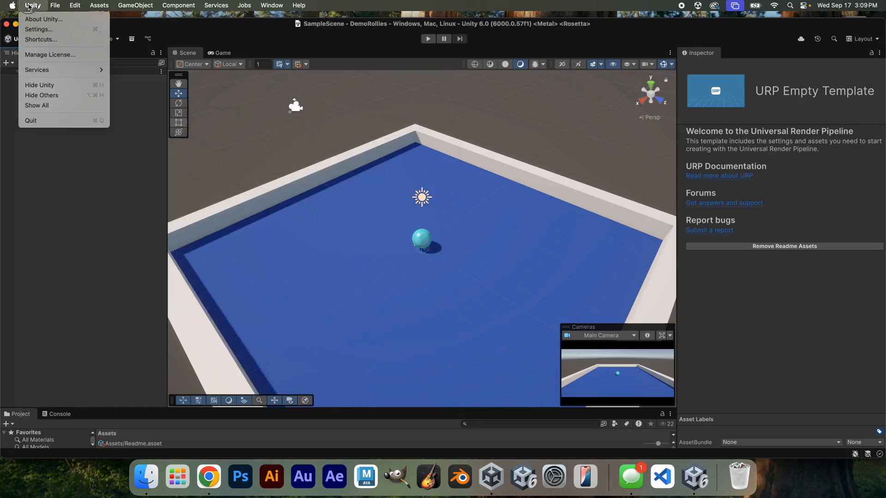
{"action": "left_click", "coordinate": [46, 121]}
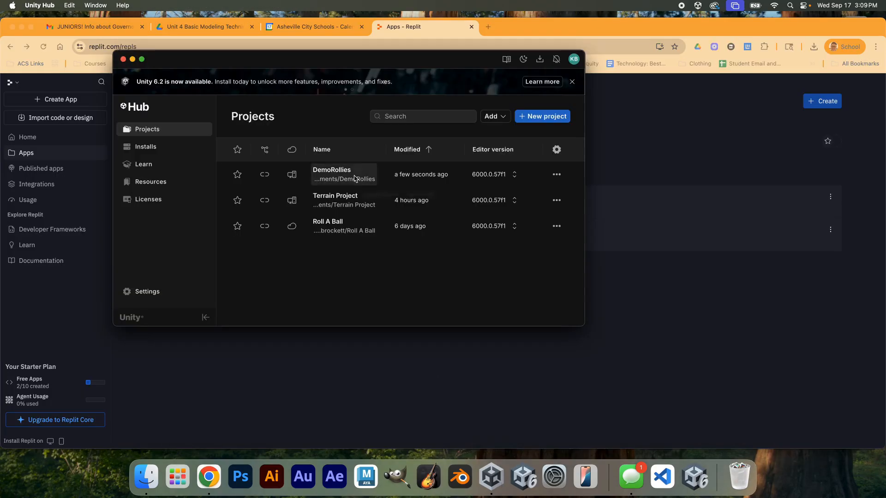
{"action": "left_click", "coordinate": [354, 179]}
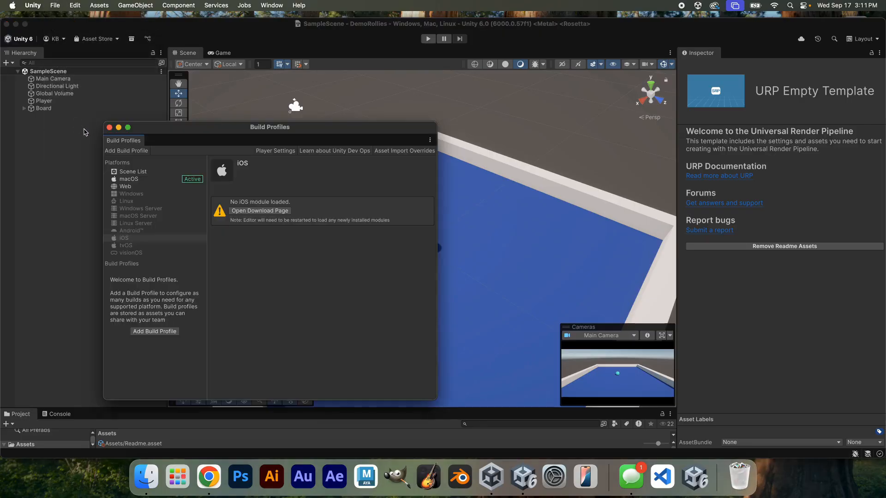
Step: Make Web the active build platform in the build profiles and set its code optimization to Disk Size
{"action": "left_click", "coordinate": [127, 187]}
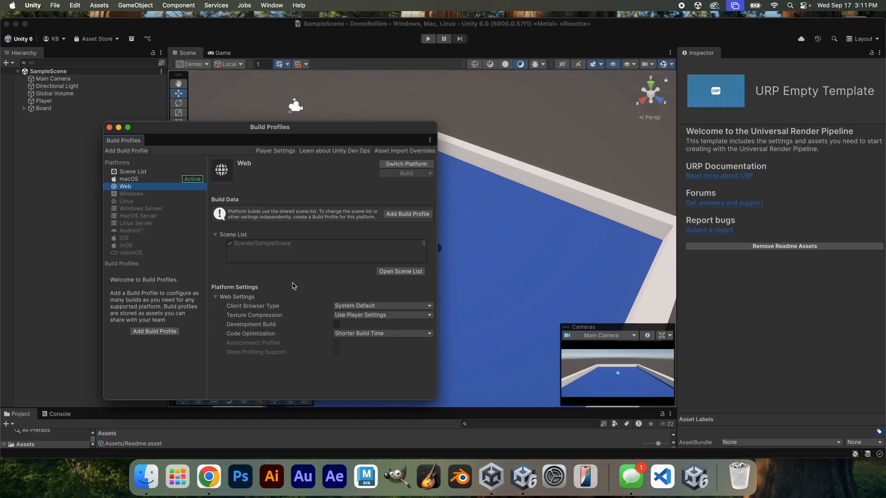
{"action": "left_click", "coordinate": [395, 165]}
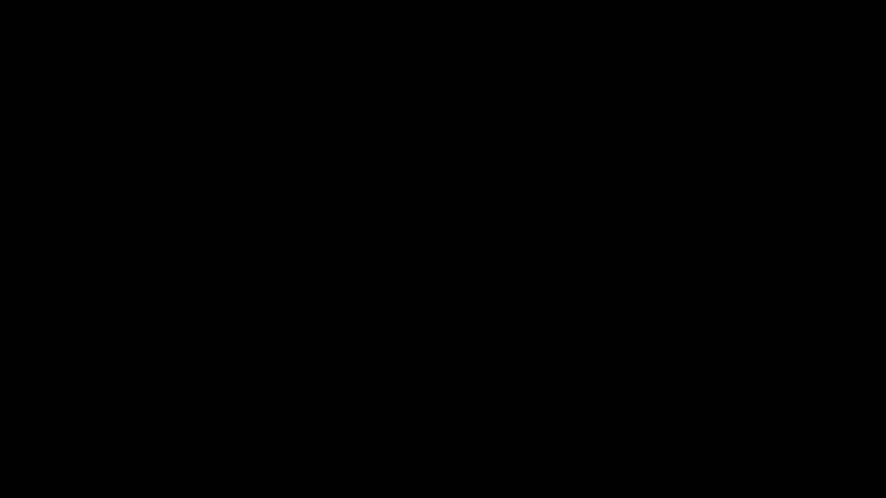
{"action": "left_click", "coordinate": [383, 327]}
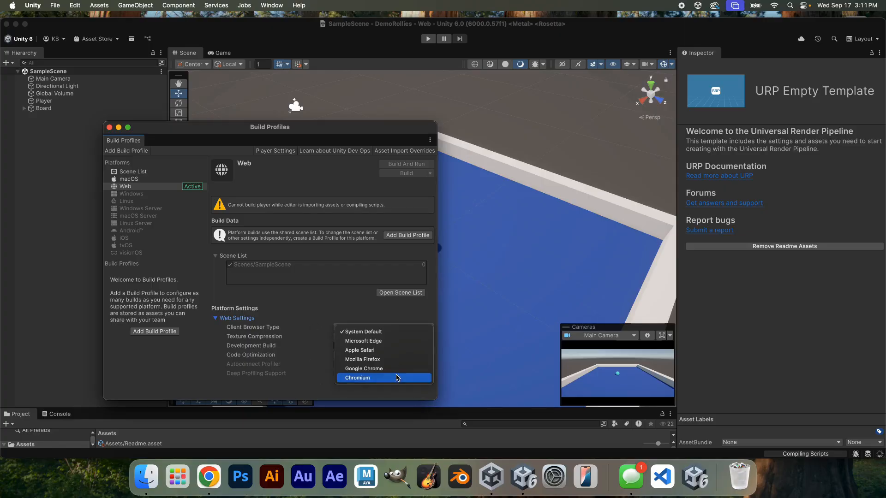
{"action": "left_click", "coordinate": [317, 315]}
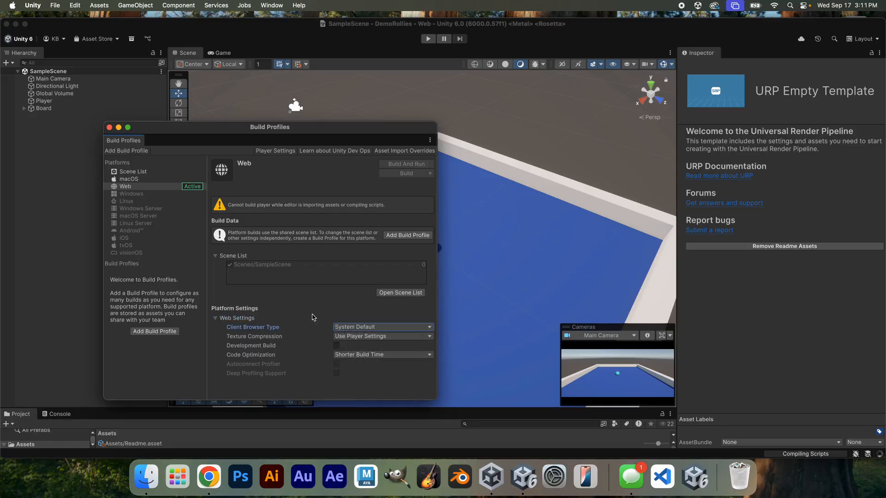
{"action": "left_click", "coordinate": [368, 337]}
{"action": "left_click", "coordinate": [288, 325]}
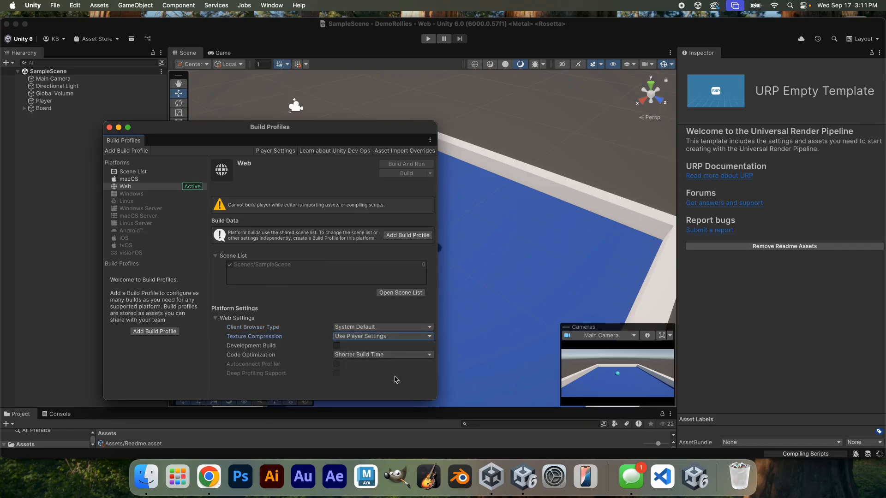
{"action": "left_click", "coordinate": [368, 358]}
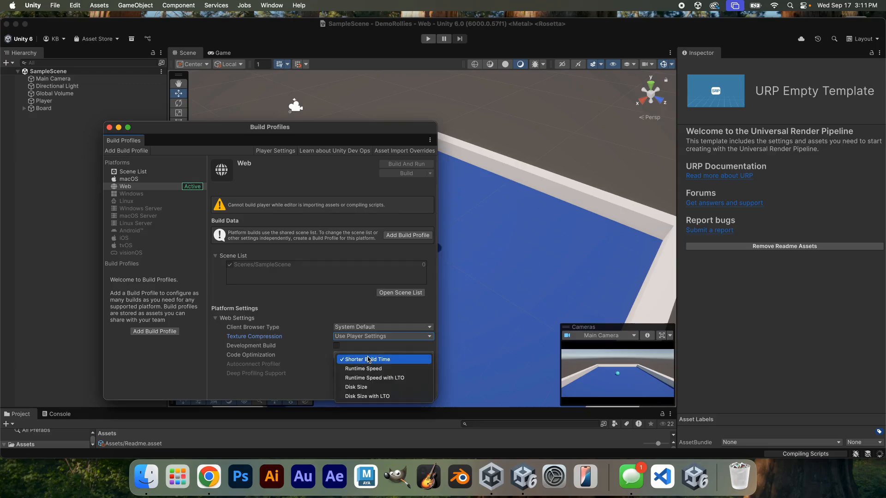
{"action": "left_click", "coordinate": [398, 389]}
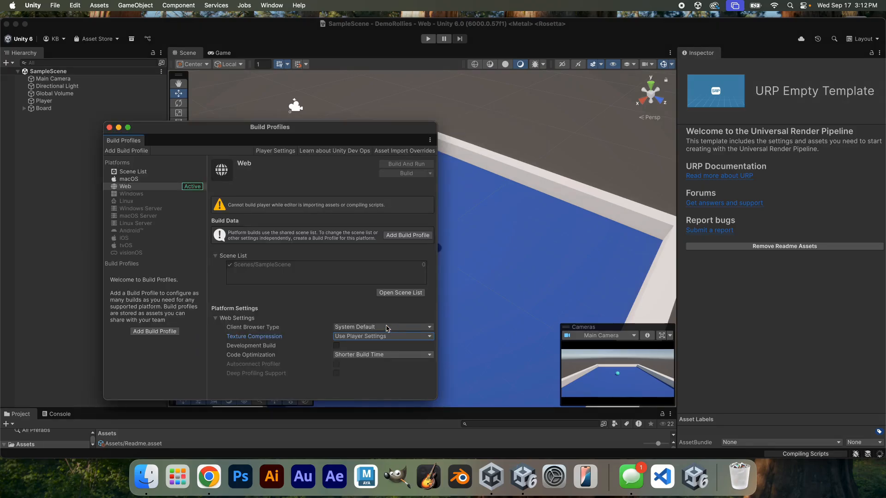
Step: In the project's Player settings, set the company name to 404Games
{"action": "left_click", "coordinate": [77, 7]}
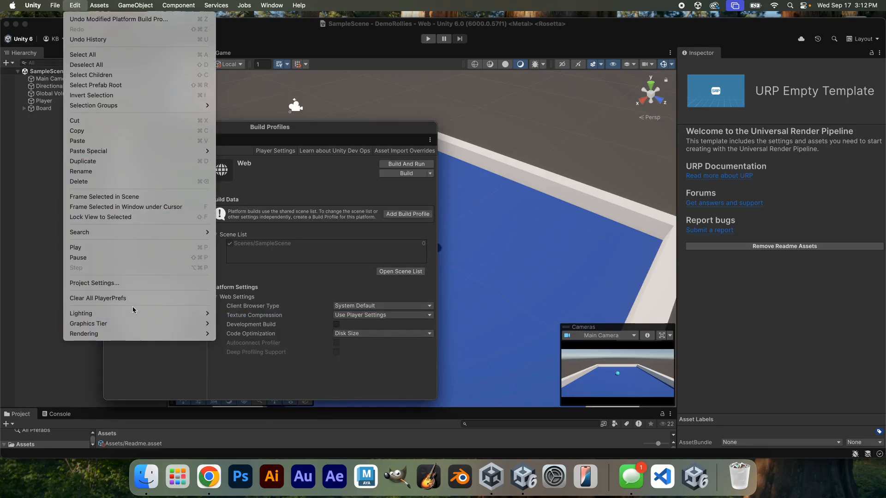
{"action": "left_click", "coordinate": [136, 284]}
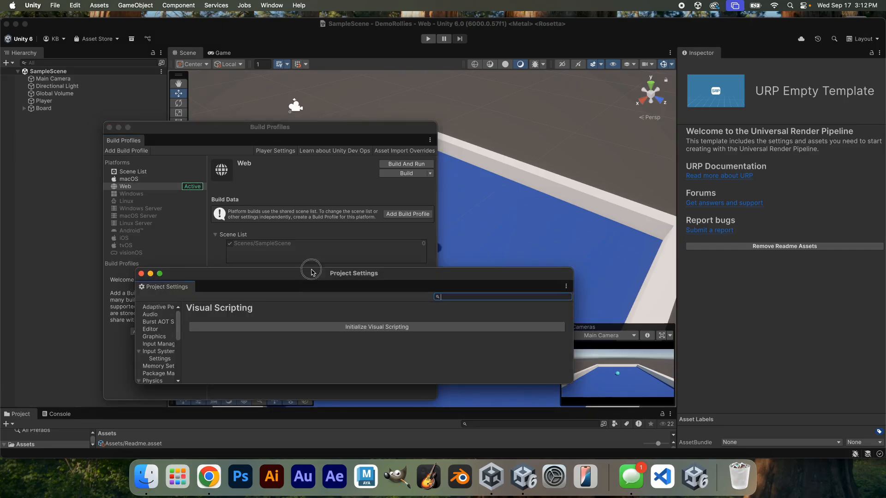
{"action": "left_click_drag", "start_coordinate": [310, 272], "coordinate": [314, 84]}
{"action": "left_click_drag", "start_coordinate": [573, 199], "coordinate": [597, 408]}
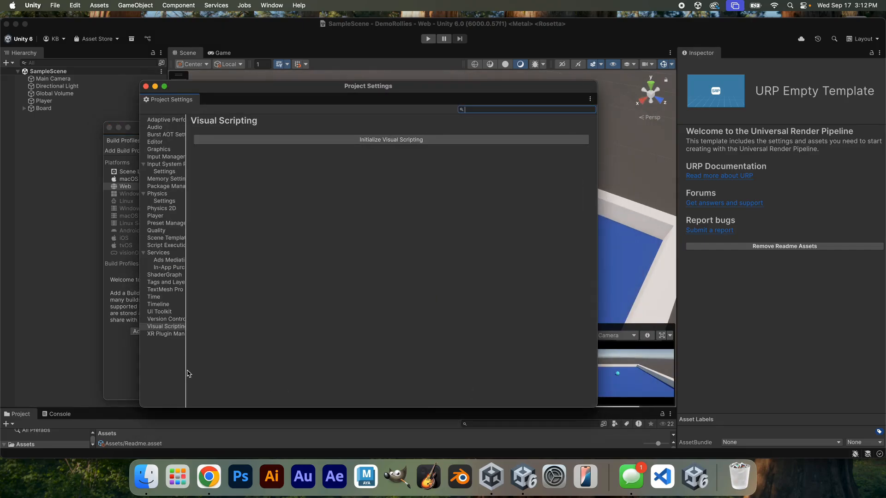
{"action": "left_click_drag", "start_coordinate": [187, 370], "coordinate": [247, 198]}
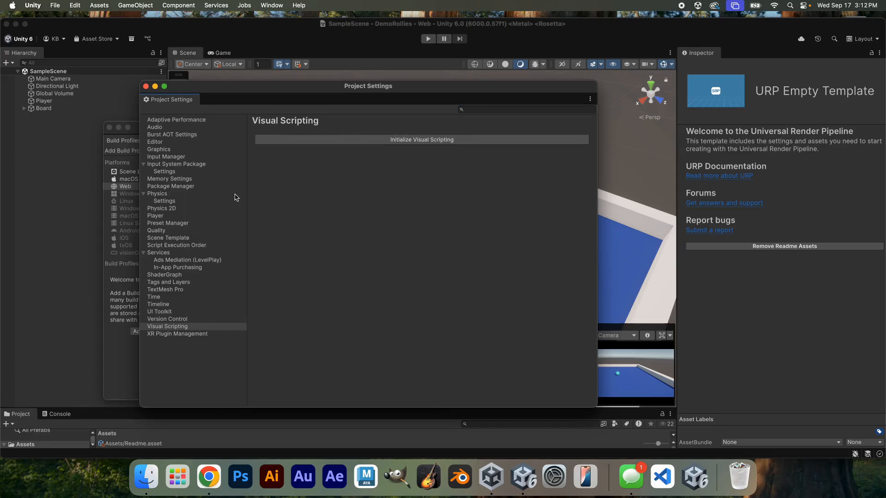
{"action": "left_click", "coordinate": [175, 217]}
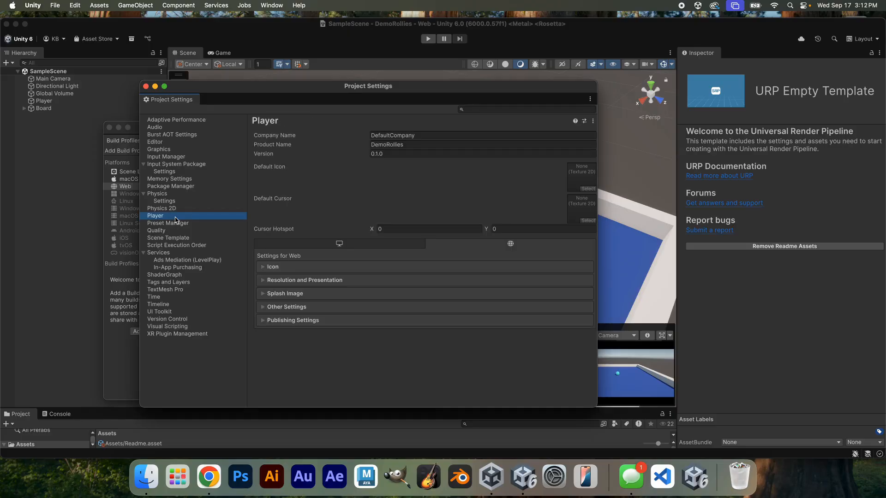
{"action": "left_click", "coordinate": [437, 134]}
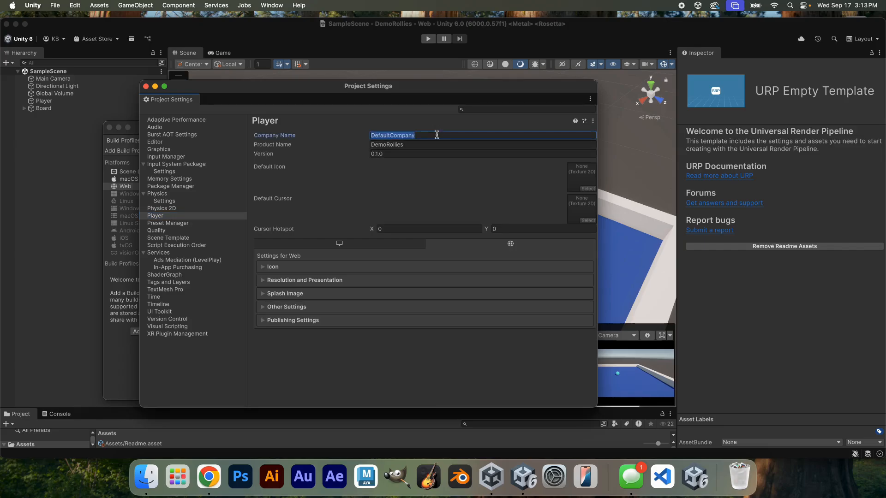
{"action": "type", "text": "404Games"}
Step: Set the compression format in the Web publishing settings to Disabled and close the project settings
{"action": "left_click", "coordinate": [263, 322]}
{"action": "left_click", "coordinate": [412, 330]}
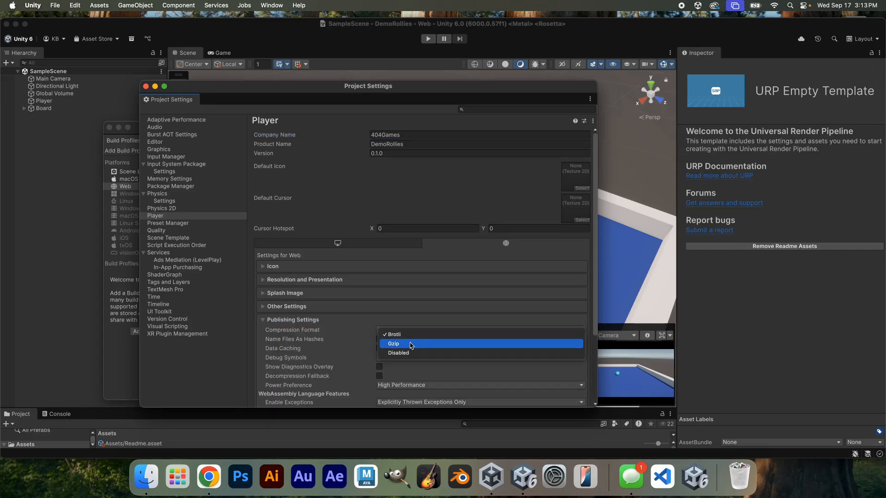
{"action": "left_click", "coordinate": [408, 353]}
{"action": "scroll", "coordinate": [350, 310], "scroll_direction": "down", "scroll_amount": 5}
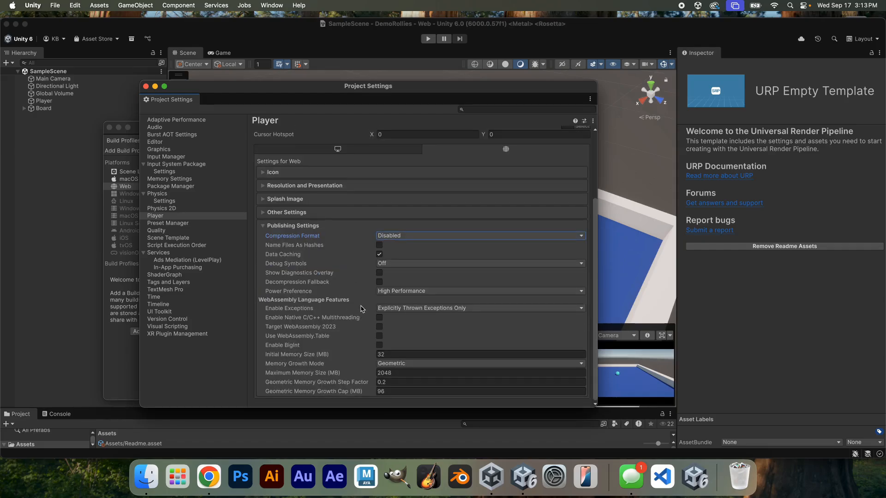
{"action": "scroll", "coordinate": [355, 318], "scroll_direction": "up", "scroll_amount": 5}
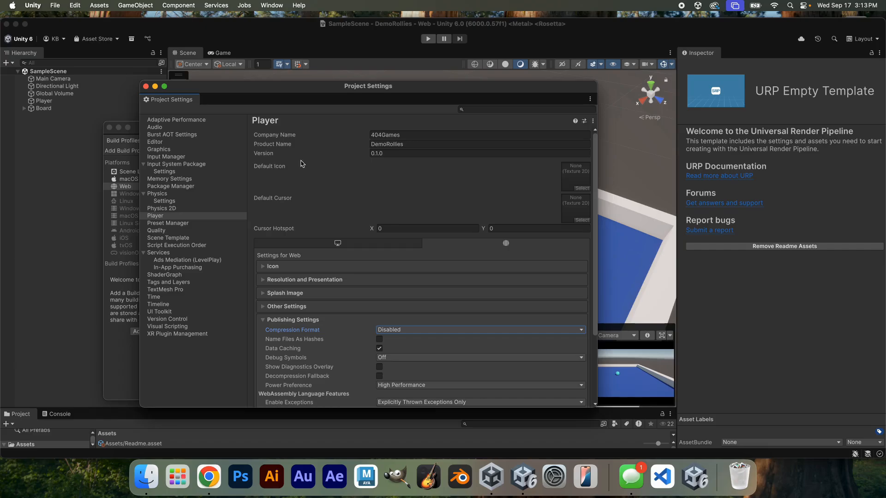
{"action": "left_click", "coordinate": [146, 87]}
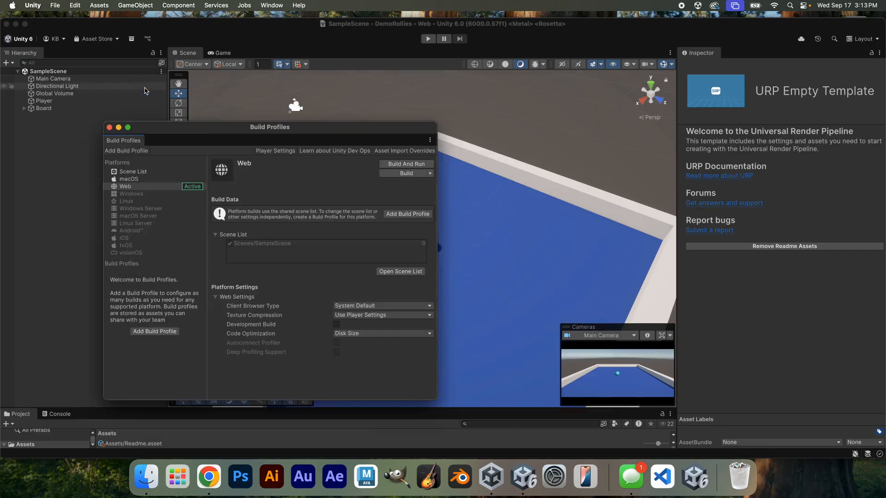
Step: Reopen the build profiles and open the Web platform's scene list to check which scenes are included
{"action": "left_click", "coordinate": [109, 128]}
{"action": "left_click", "coordinate": [52, 7]}
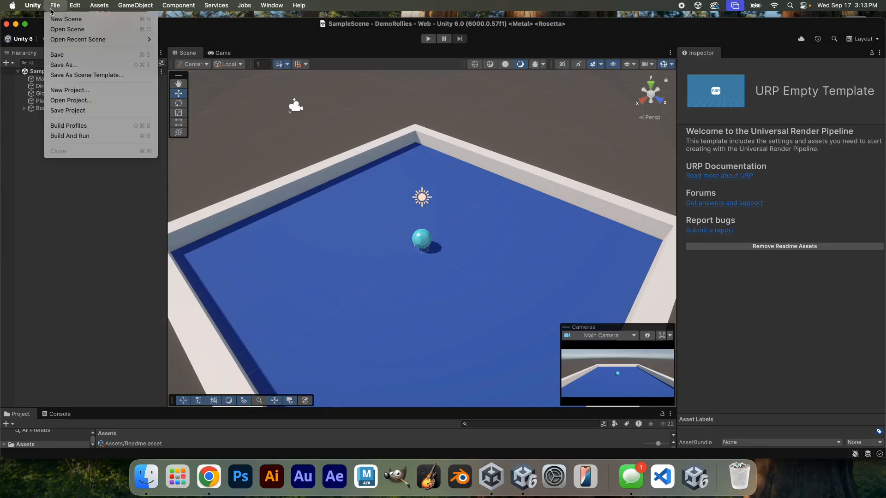
{"action": "left_click", "coordinate": [82, 125]}
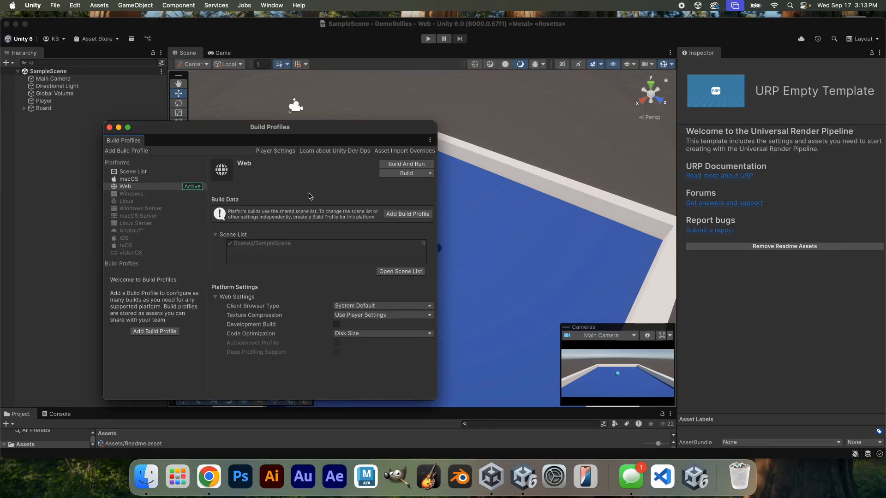
{"action": "left_click", "coordinate": [393, 273]}
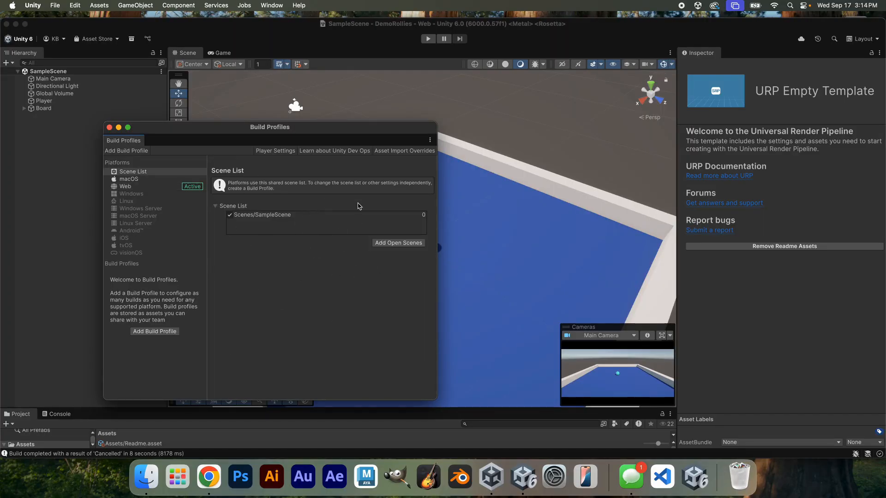
Step: Add the open scene to the scene list and build the Web platform into the WebBuild1 folder inside DemoRollies
{"action": "left_click", "coordinate": [406, 244]}
{"action": "left_click", "coordinate": [128, 186]}
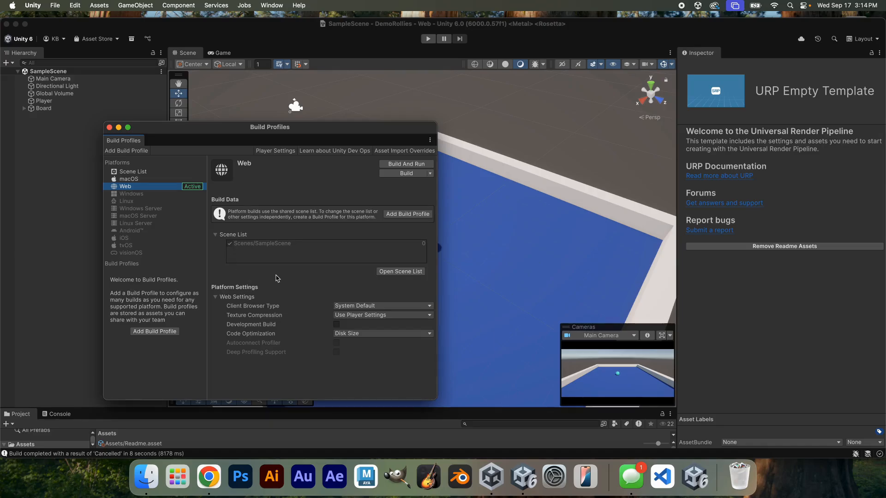
{"action": "left_click", "coordinate": [399, 175]}
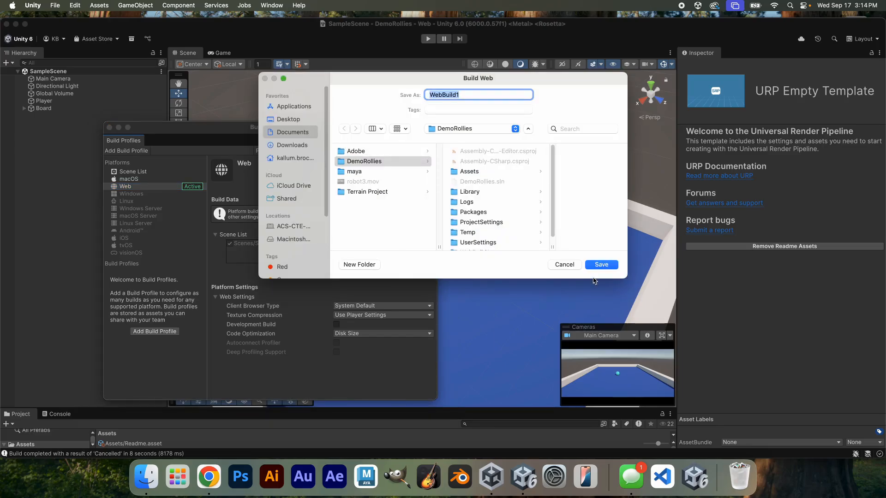
{"action": "scroll", "coordinate": [551, 195], "scroll_direction": "down", "scroll_amount": 2}
{"action": "left_click", "coordinate": [535, 241]}
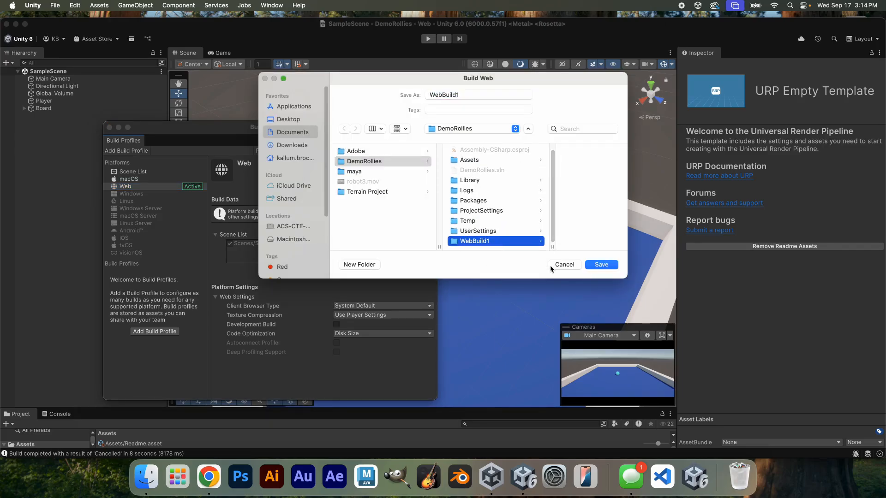
{"action": "left_click", "coordinate": [604, 266]}
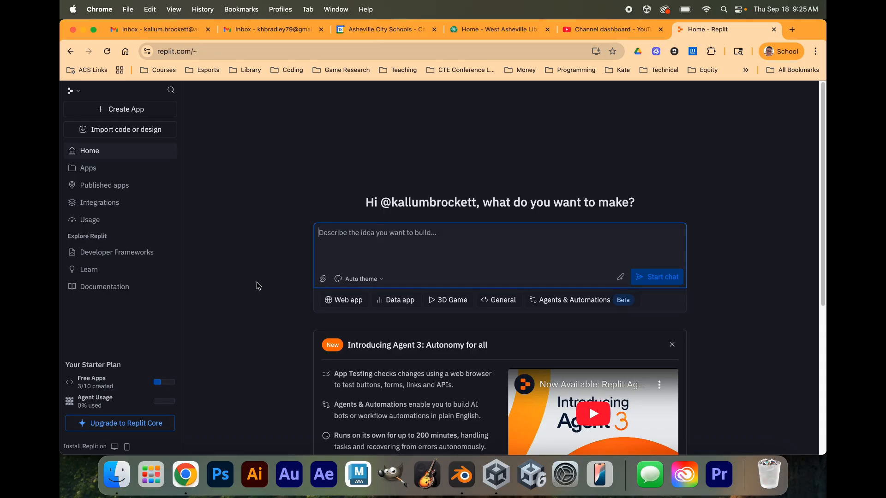
Step: In Replit, view the HTML, CSS, JS (Static) template among the developer frameworks
{"action": "left_click", "coordinate": [117, 253]}
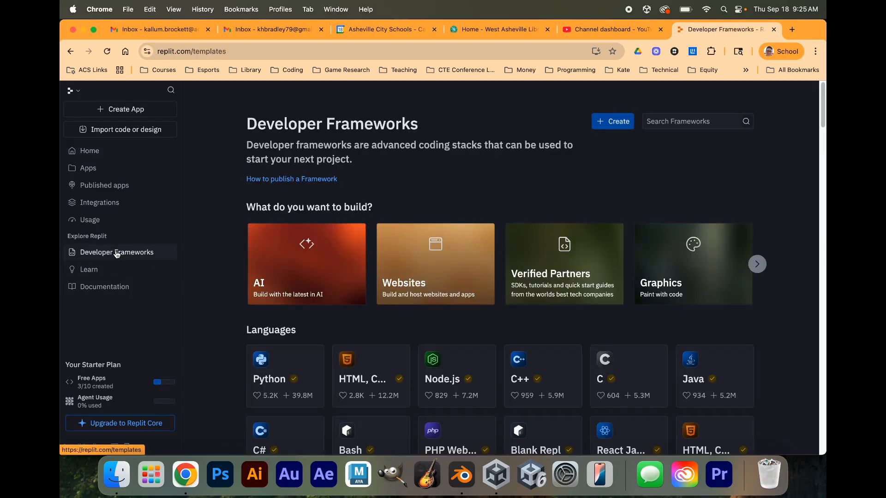
{"action": "left_click", "coordinate": [373, 370]}
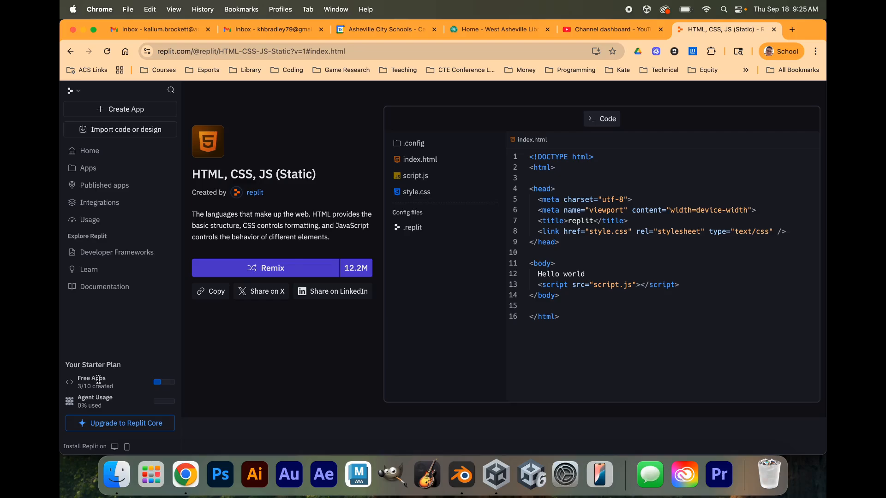
Step: Open the existing RolliesDemo app from the apps list and close its Preview and index.html tabs
{"action": "left_click", "coordinate": [98, 171]}
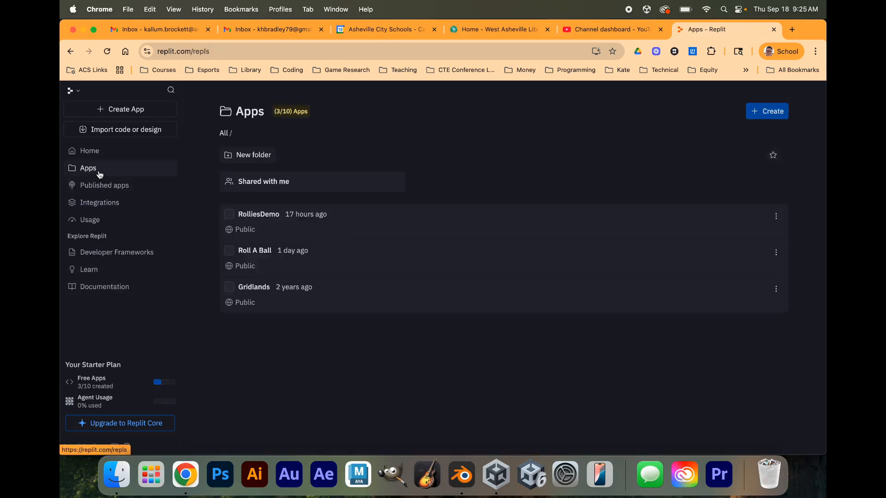
{"action": "left_click", "coordinate": [295, 226]}
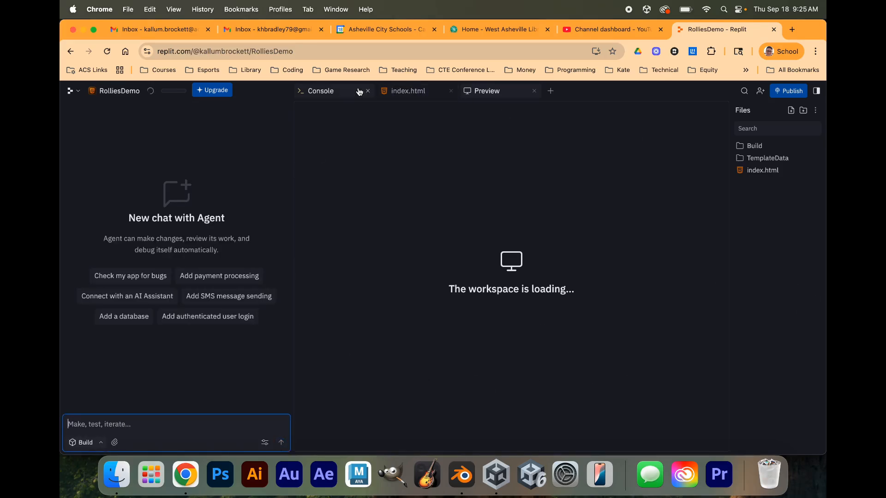
{"action": "left_click", "coordinate": [535, 93]}
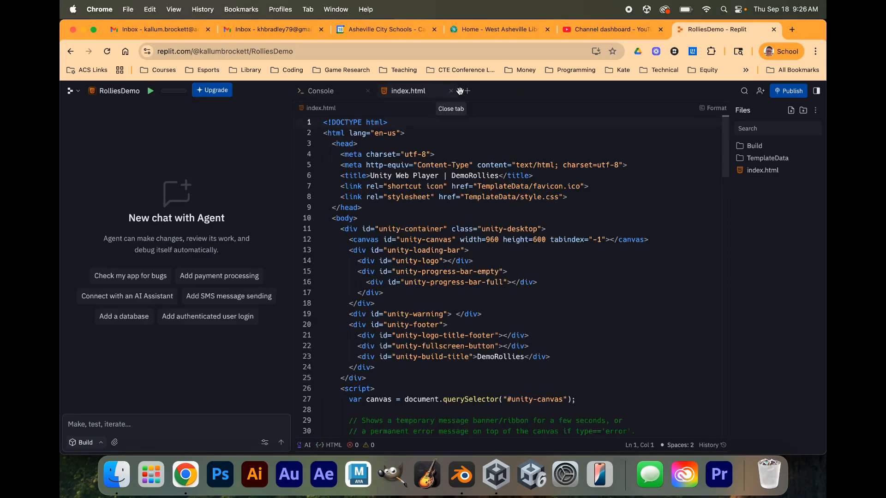
{"action": "left_click", "coordinate": [451, 91]}
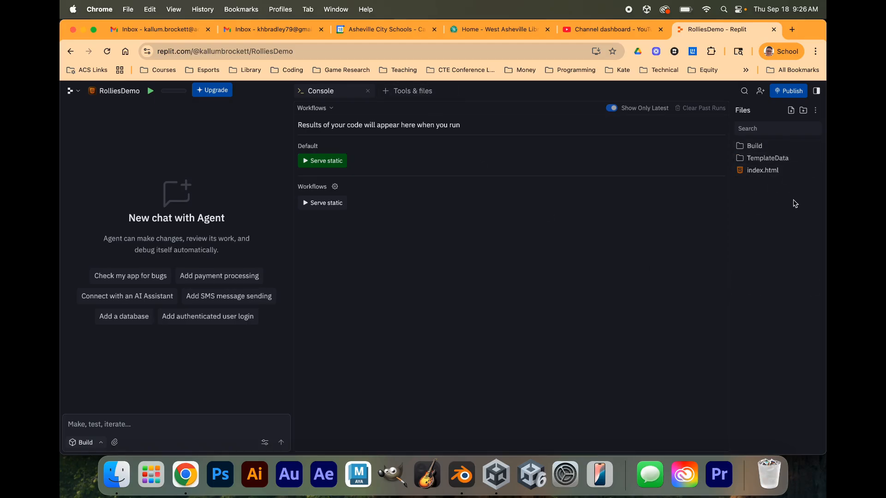
Step: Delete the Build folder, the TemplateData folder and index.html from the RolliesDemo app's files
{"action": "left_click", "coordinate": [789, 148]}
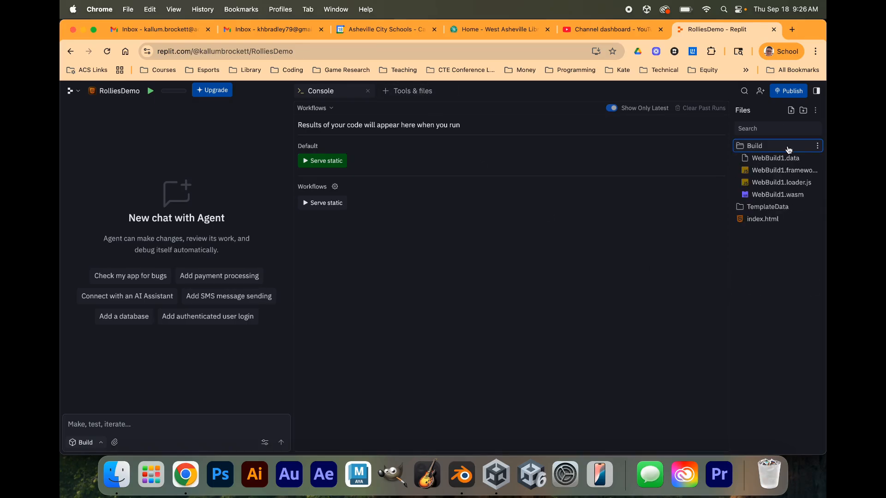
{"action": "left_click", "coordinate": [817, 146]}
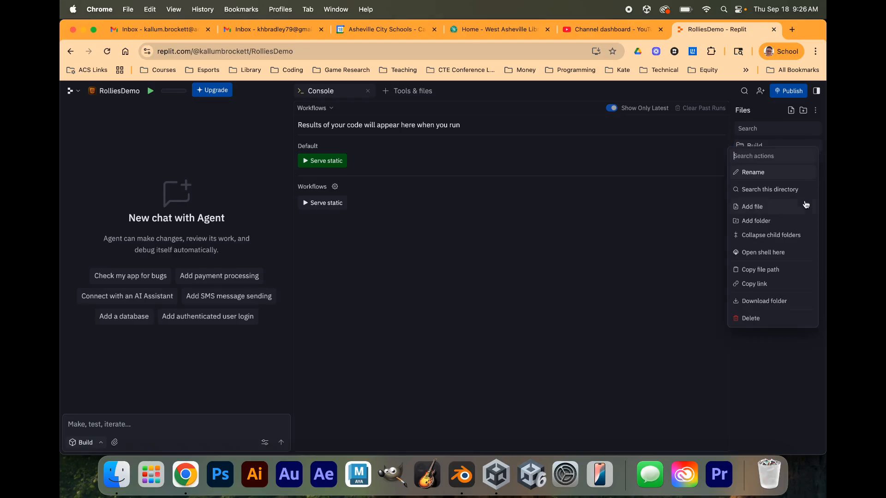
{"action": "left_click", "coordinate": [787, 318]}
{"action": "left_click", "coordinate": [526, 180]}
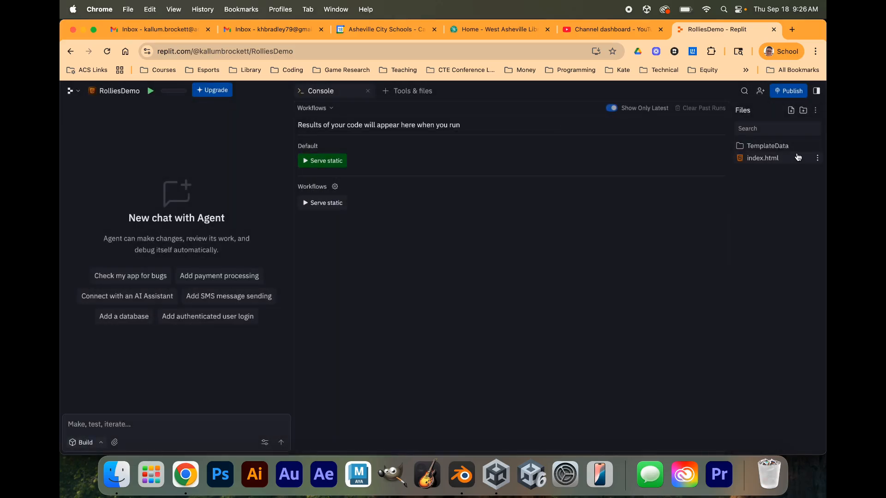
{"action": "left_click", "coordinate": [817, 158]}
{"action": "left_click", "coordinate": [769, 301]}
{"action": "left_click", "coordinate": [519, 180]}
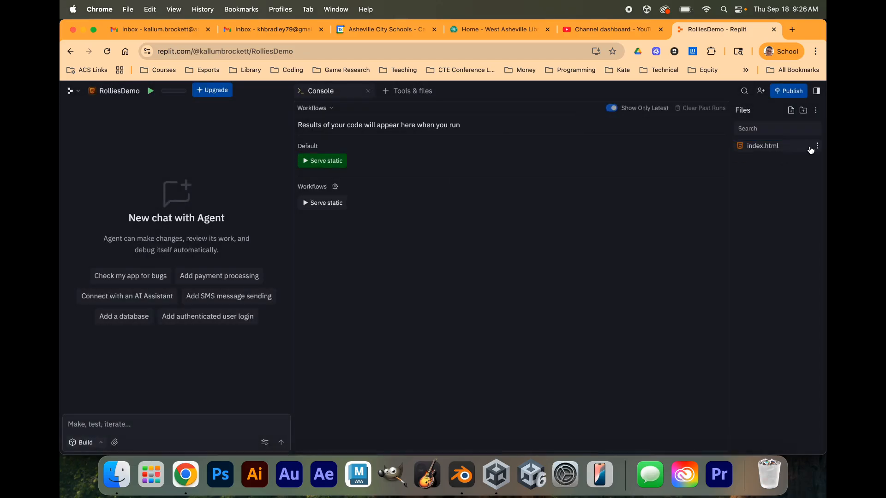
{"action": "left_click", "coordinate": [811, 150]}
{"action": "left_click", "coordinate": [817, 145]}
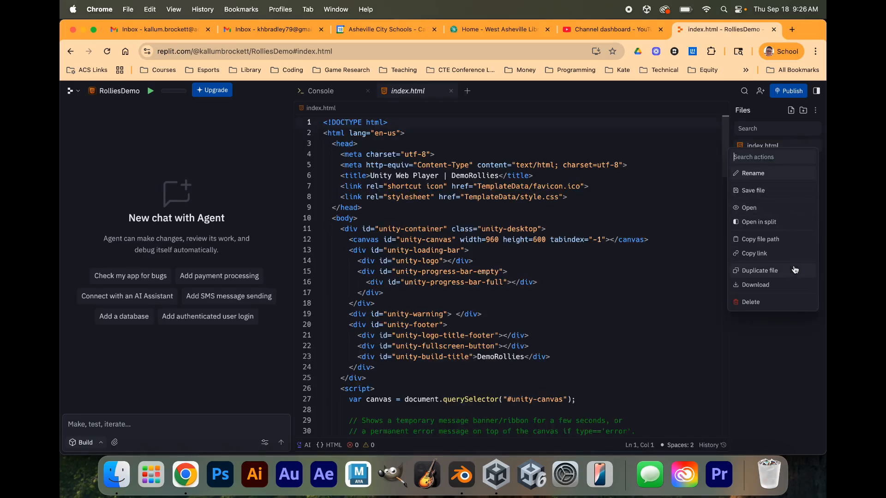
{"action": "left_click", "coordinate": [780, 302]}
{"action": "left_click", "coordinate": [600, 187]}
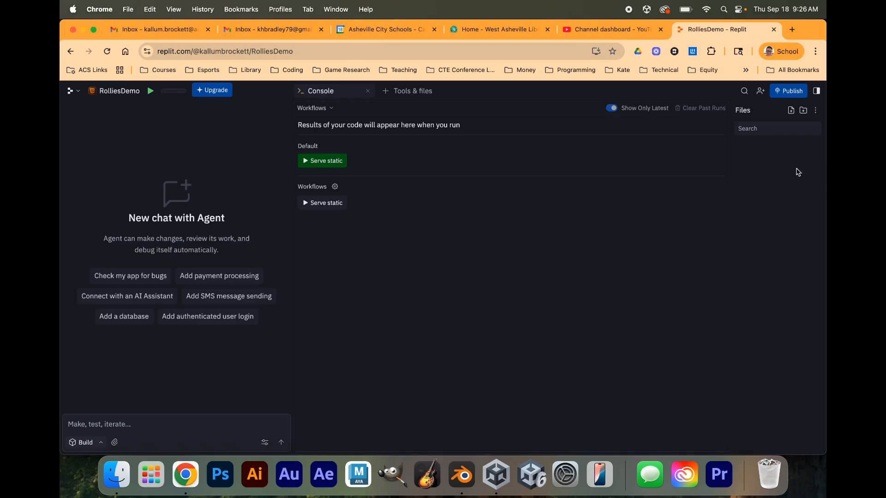
Step: In Finder, open Documents/DemoRollies/WebBuild1 and upload its Build folder, index.html and TemplateData folder to the Replit app's files
{"action": "left_click", "coordinate": [116, 486]}
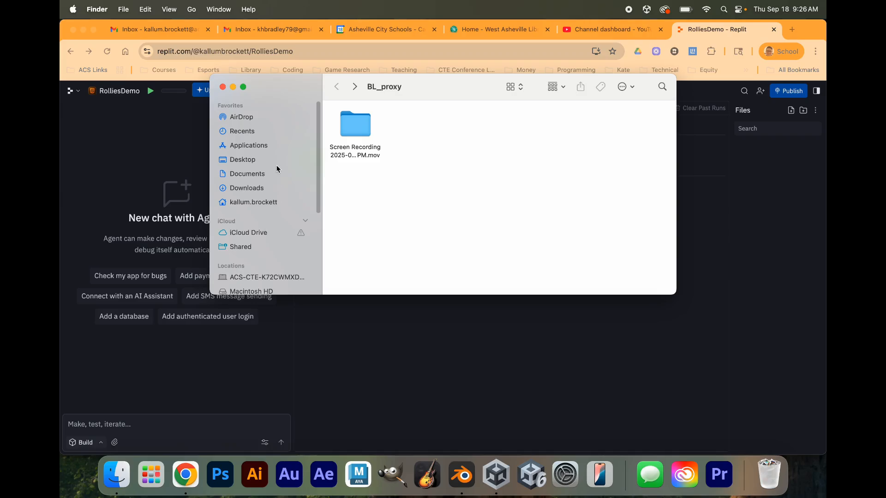
{"action": "left_click", "coordinate": [254, 161]}
{"action": "left_click", "coordinate": [254, 175]}
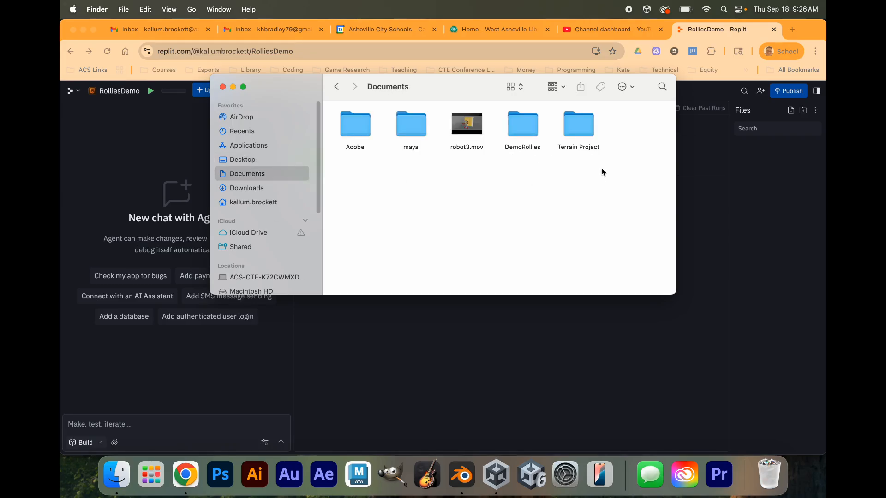
{"action": "double_click", "coordinate": [531, 124]}
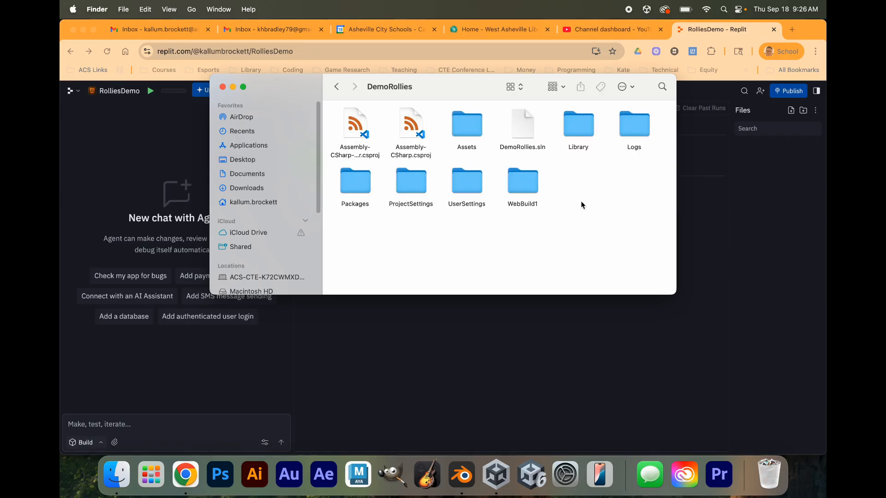
{"action": "double_click", "coordinate": [520, 187]}
{"action": "double_click", "coordinate": [363, 128]}
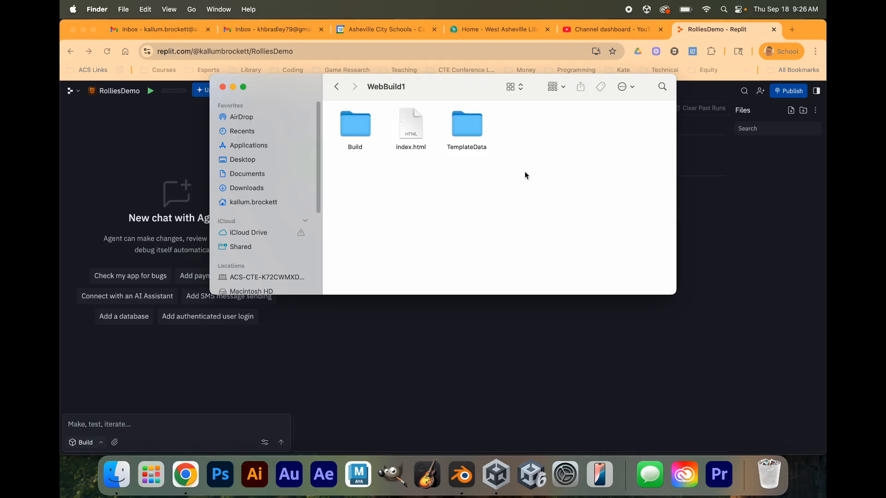
{"action": "left_click_drag", "start_coordinate": [525, 175], "coordinate": [754, 185]}
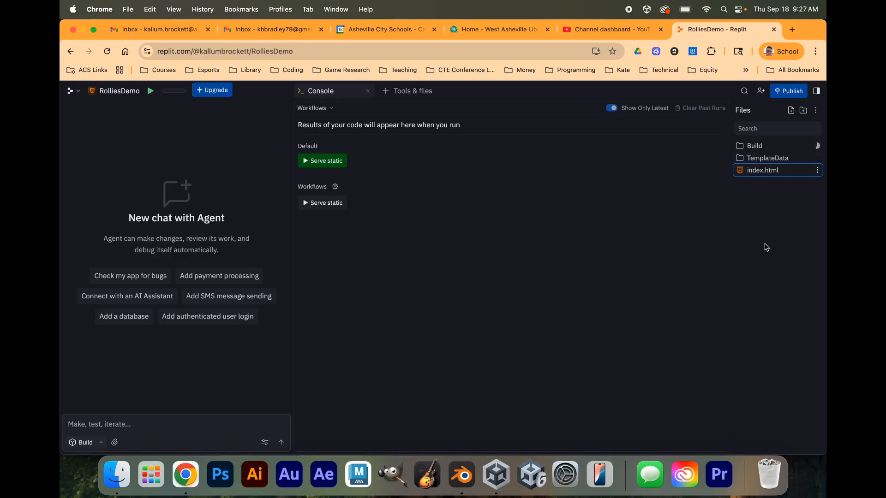
Step: Check the uploaded Build folder and index.html, and run the app in a new Preview tab
{"action": "left_click", "coordinate": [754, 147]}
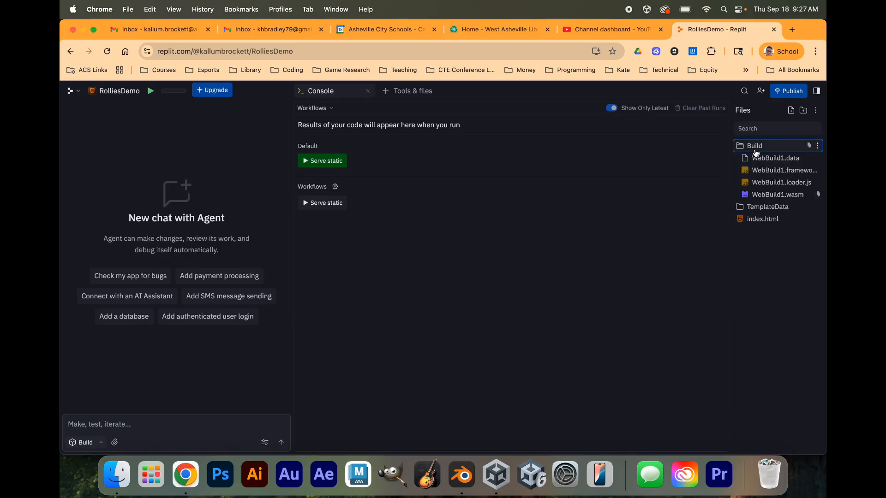
{"action": "left_click", "coordinate": [754, 219]}
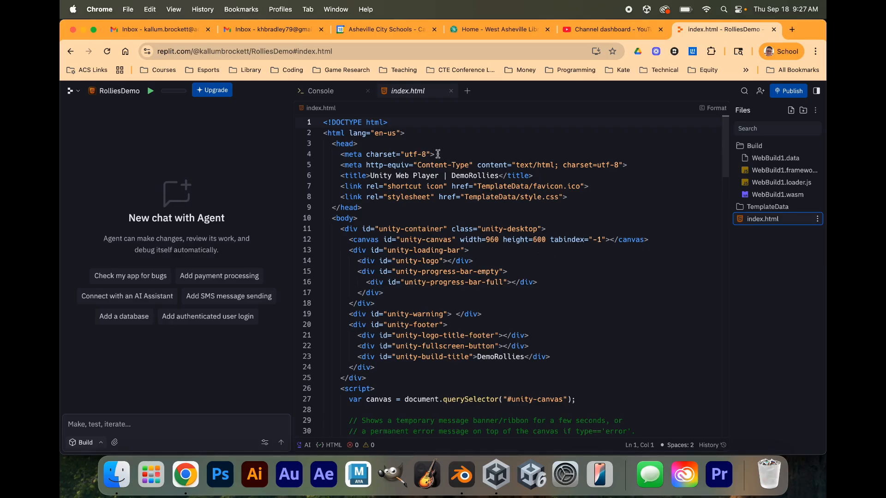
{"action": "left_click", "coordinate": [472, 98]}
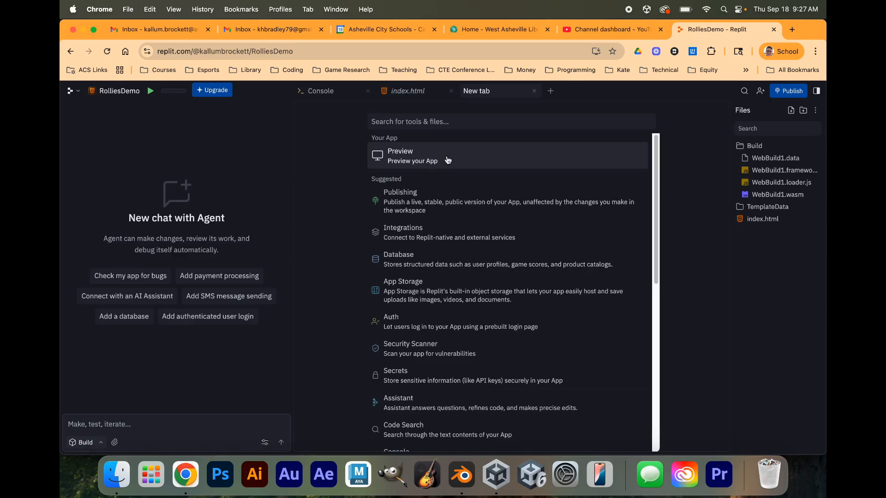
{"action": "left_click", "coordinate": [448, 159]}
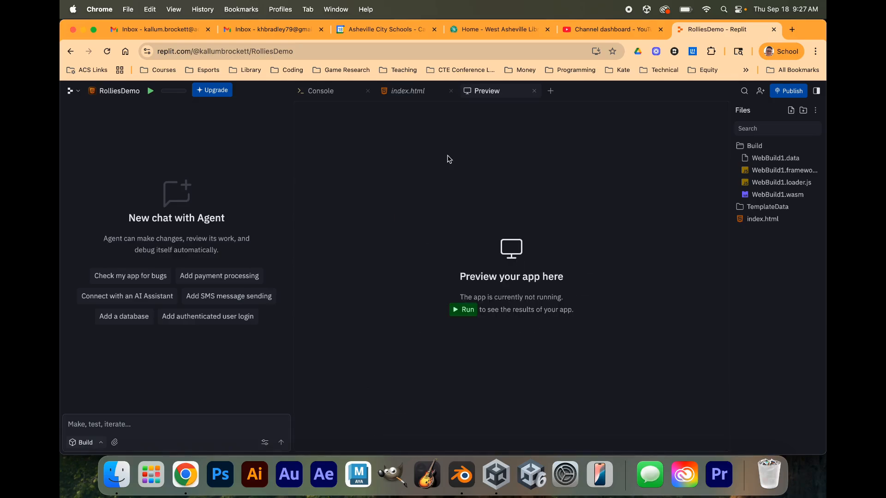
{"action": "left_click", "coordinate": [462, 309]}
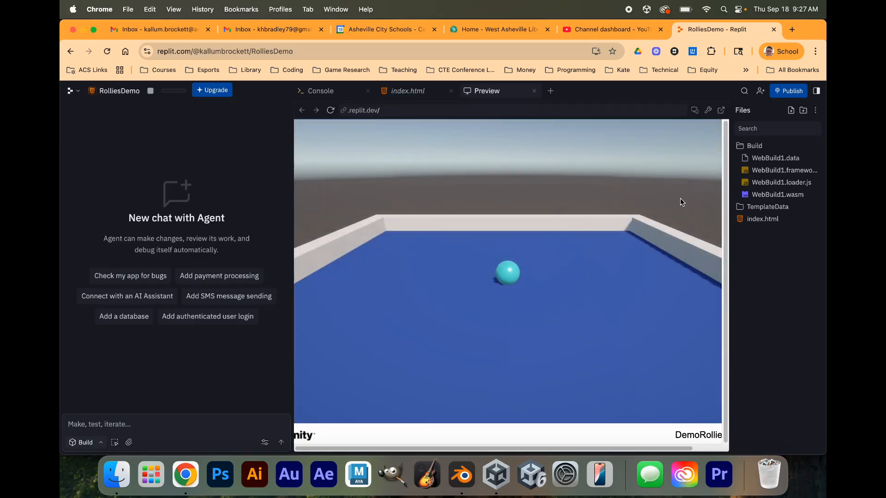
Step: Test the game in the preview by rolling the ball right, left, backward and forward
{"action": "left_click", "coordinate": [484, 217]}
{"action": "key", "text": "d"}
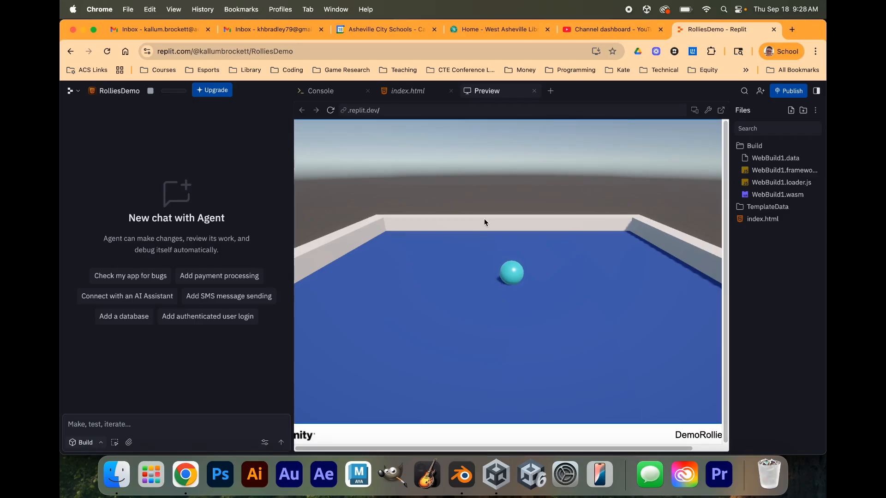
{"action": "key", "text": "a"}
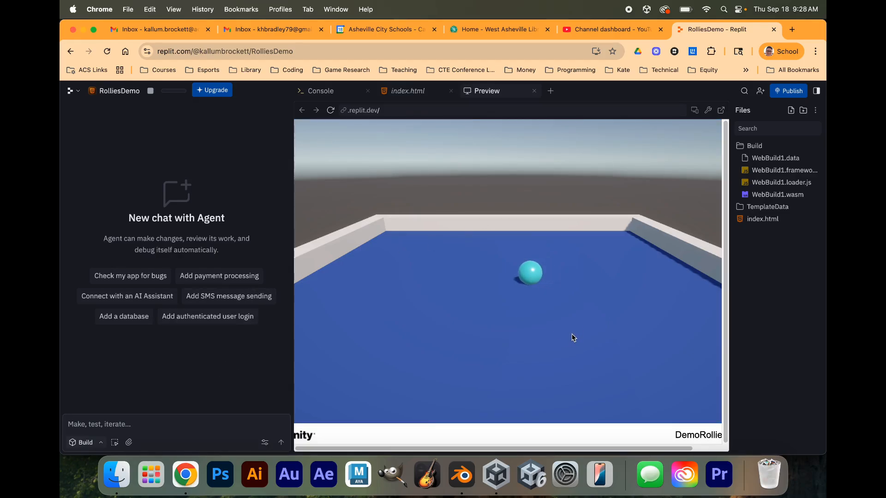
{"action": "key", "text": "a"}
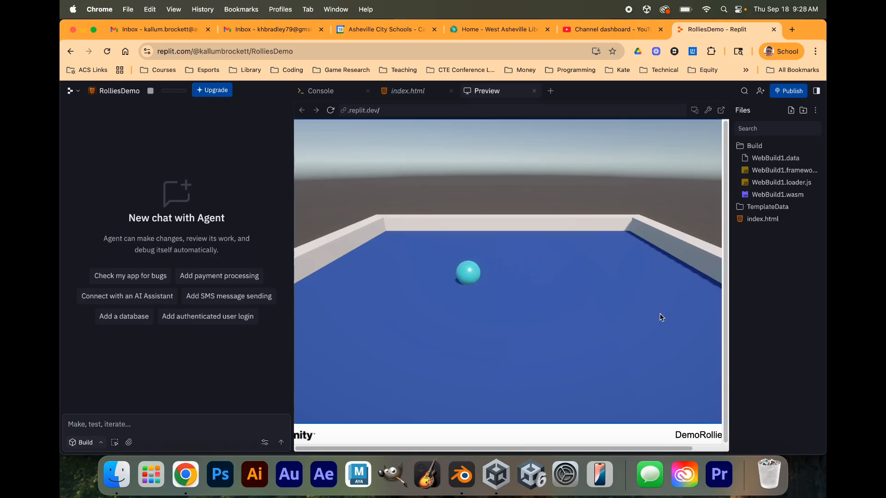
{"action": "key", "text": "s"}
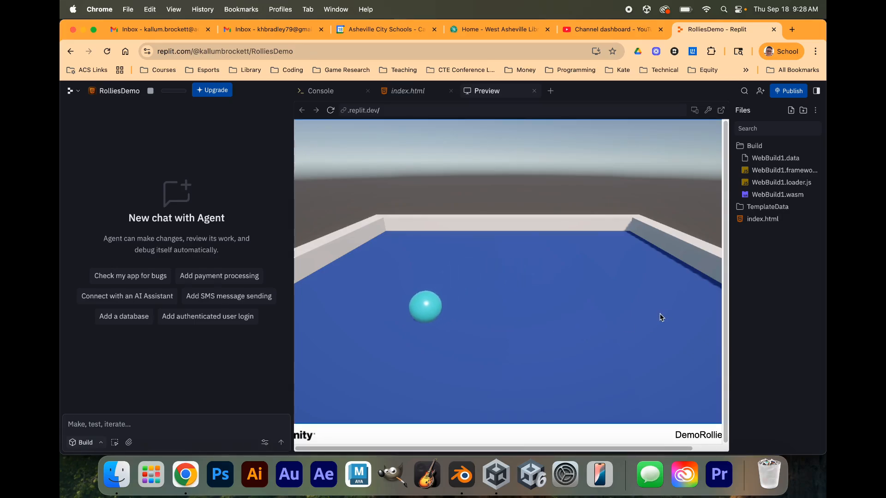
{"action": "key", "text": "d"}
{"action": "key", "text": "w"}
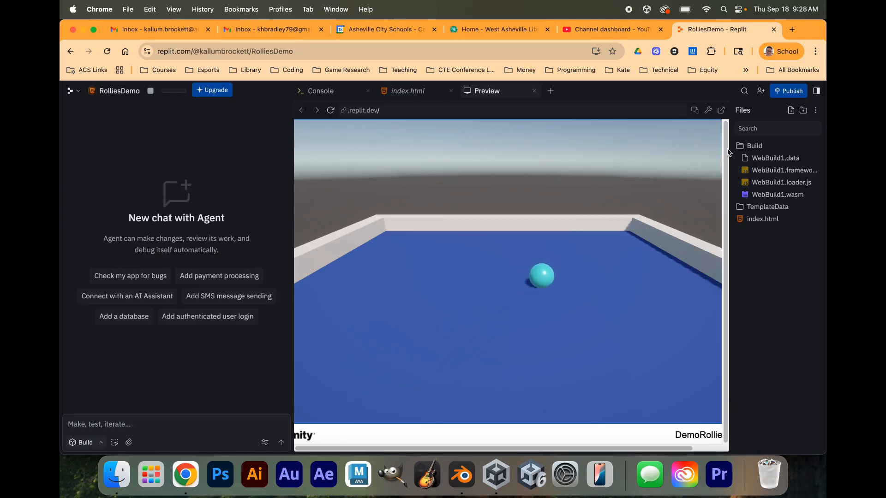
Step: View the app's publishing options and copy the cover page link from the RolliesDemo sharing dialog
{"action": "left_click", "coordinate": [789, 91]}
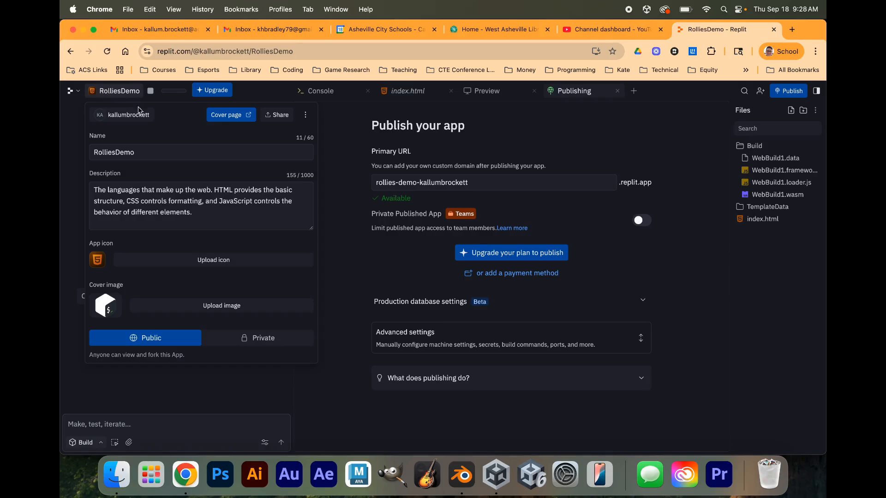
{"action": "left_click", "coordinate": [281, 117]}
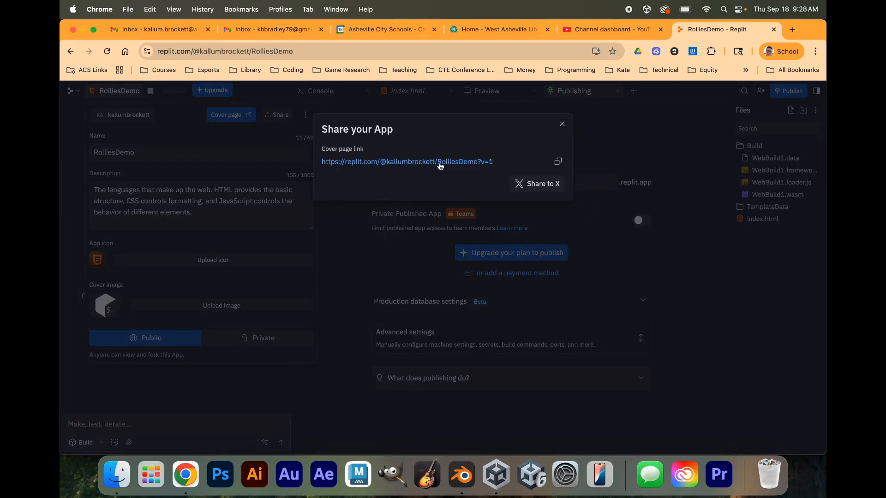
{"action": "left_click", "coordinate": [557, 162]}
{"action": "left_click", "coordinate": [562, 124]}
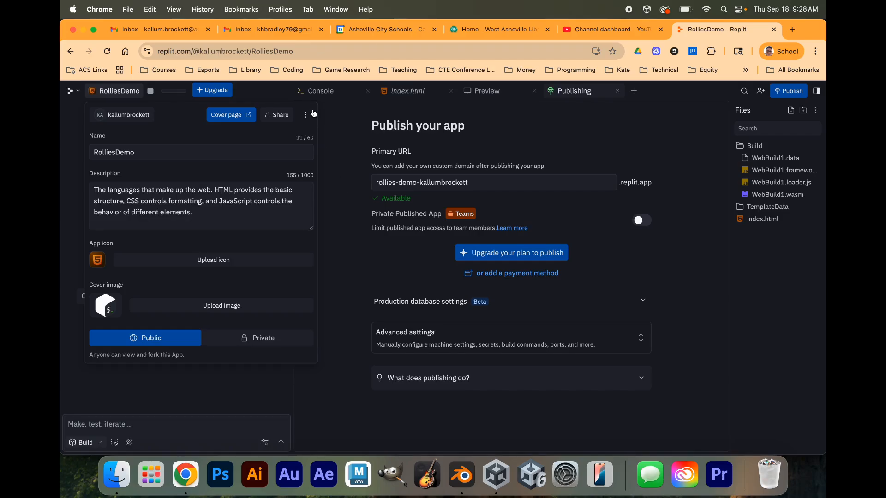
Step: Close the publishing page and reopen the RolliesDemo sharing dialog to view its cover page link
{"action": "left_click", "coordinate": [617, 90]}
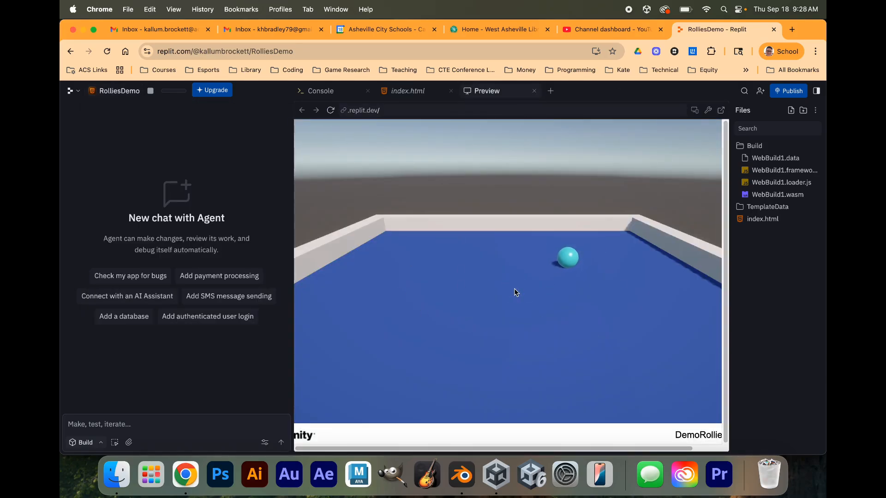
{"action": "left_click", "coordinate": [116, 94]}
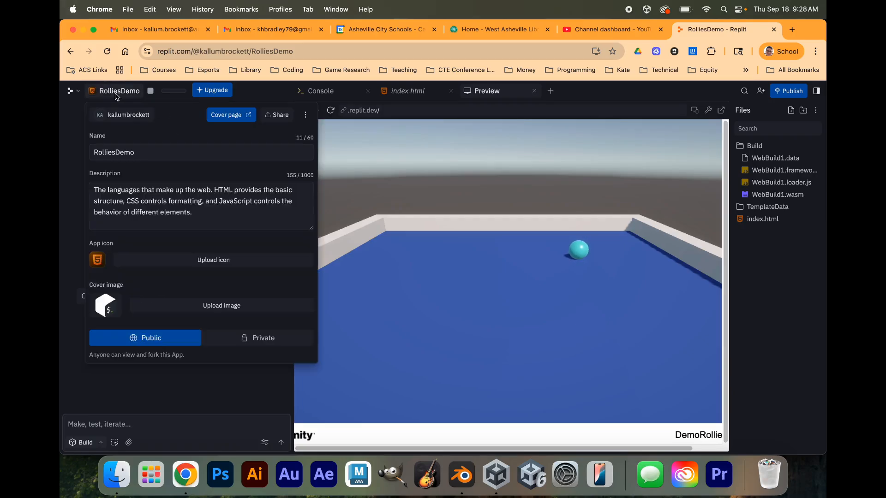
{"action": "left_click", "coordinate": [280, 115]}
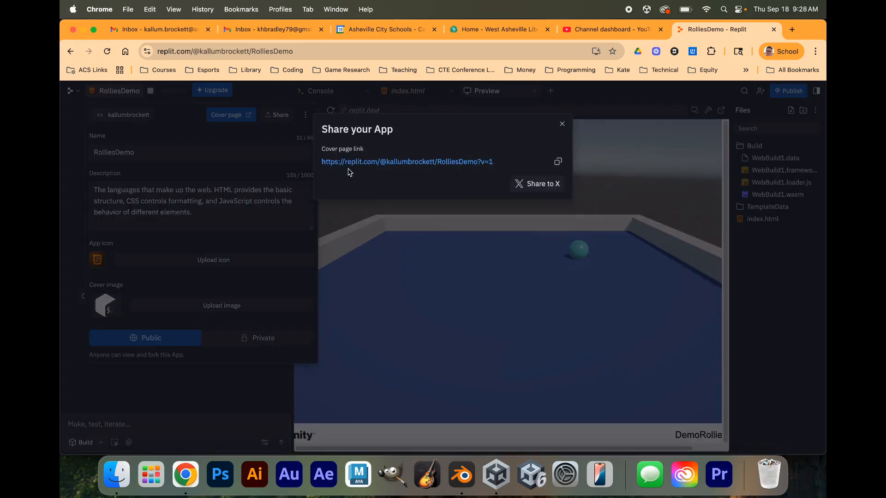